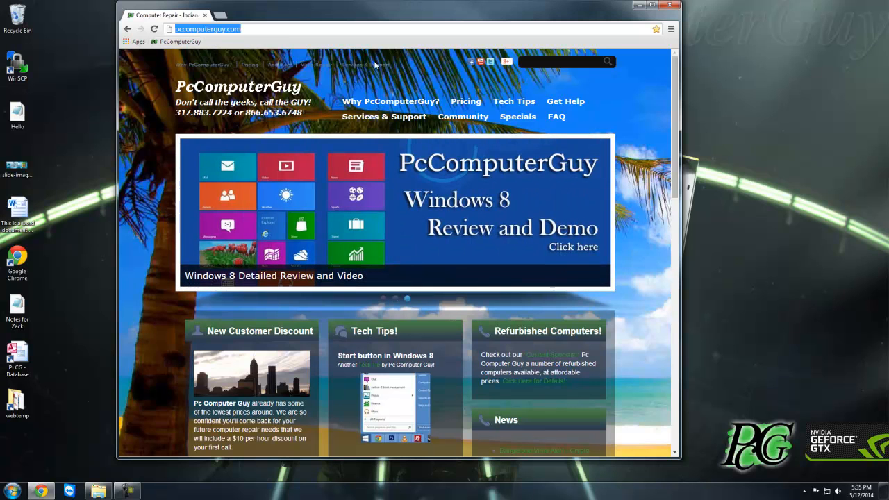
Step: Minimize the browser to show the desktop, and highlight the Hello, slide-image and Word document files
left_click(639, 7)
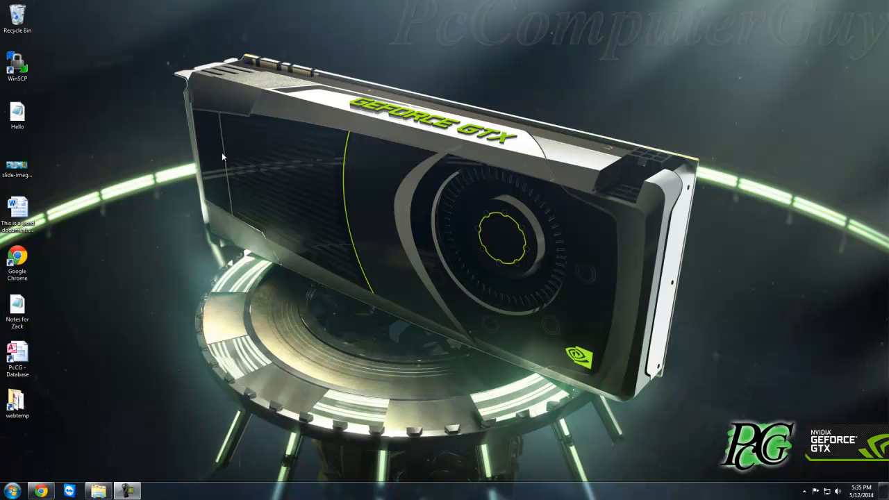
left_click_drag(62, 107, 20, 211)
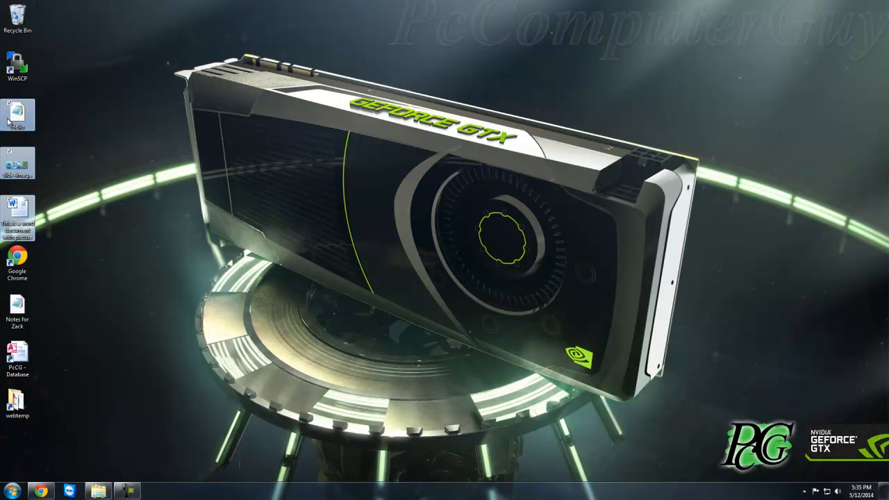
mouse_move(27, 211)
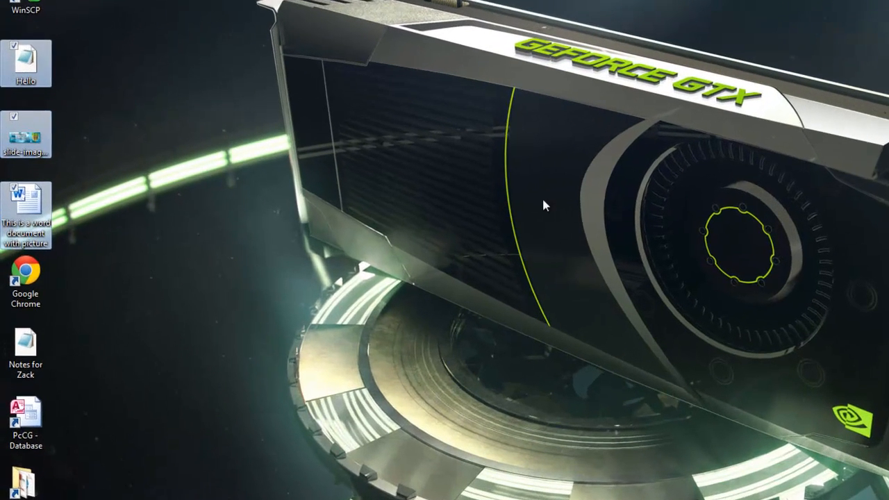
left_click(433, 177)
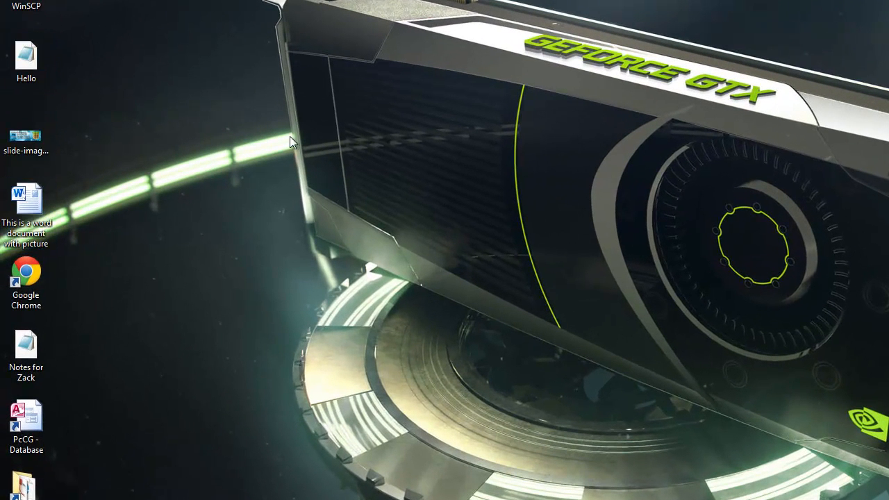
Step: Compress the Hello, slide-image and Word document files into one zip archive with Send to, Compressed (zipped) folder
left_click_drag(76, 58, 14, 230)
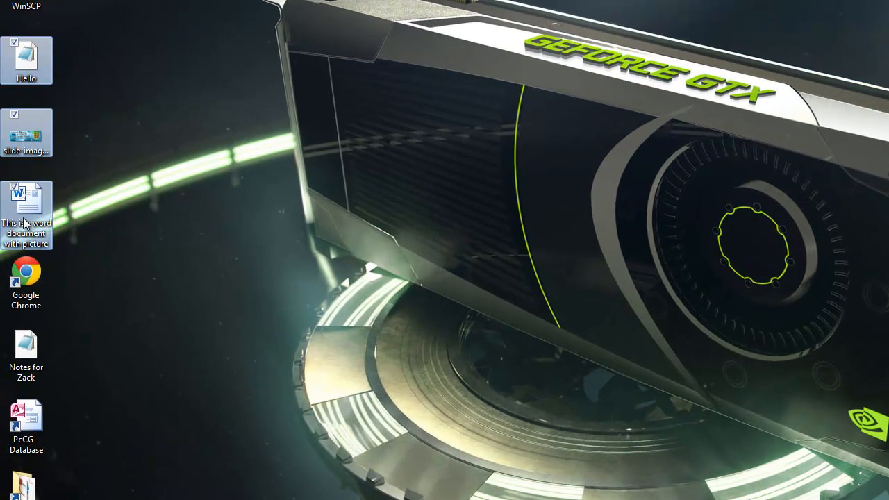
right_click(34, 68)
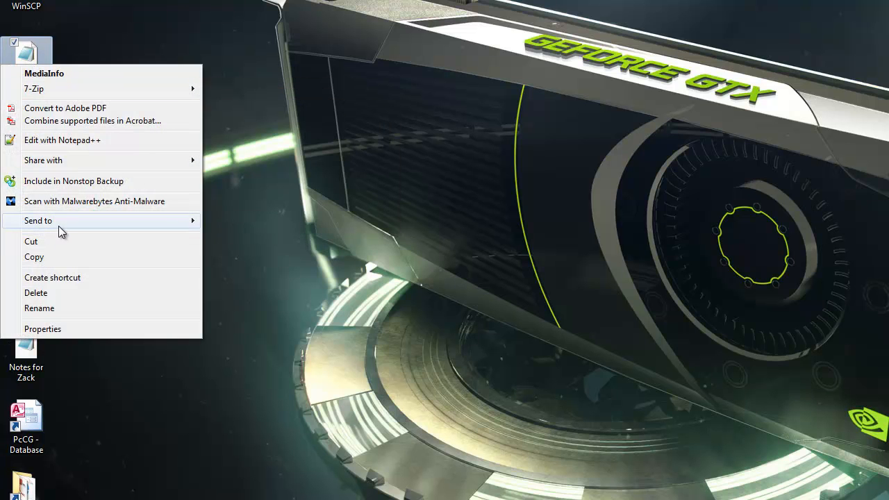
left_click(81, 57)
left_click_drag(56, 97, 15, 208)
left_click_drag(85, 52, 6, 230)
right_click(38, 62)
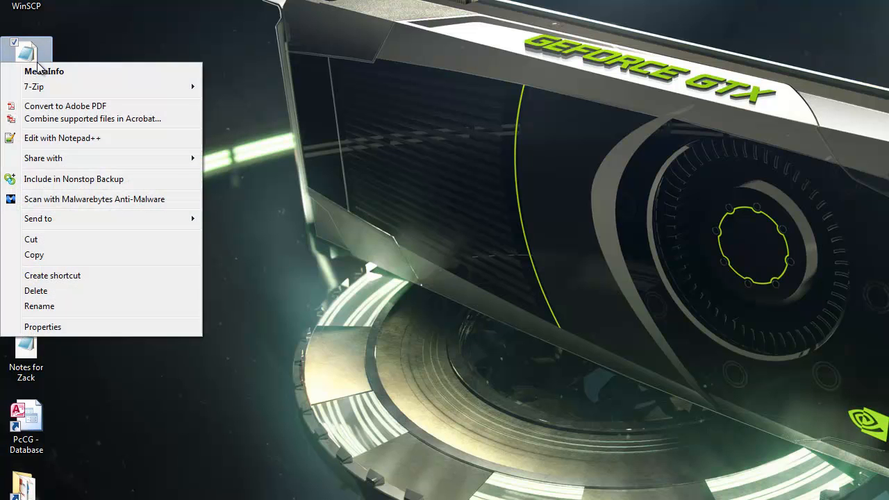
mouse_move(56, 219)
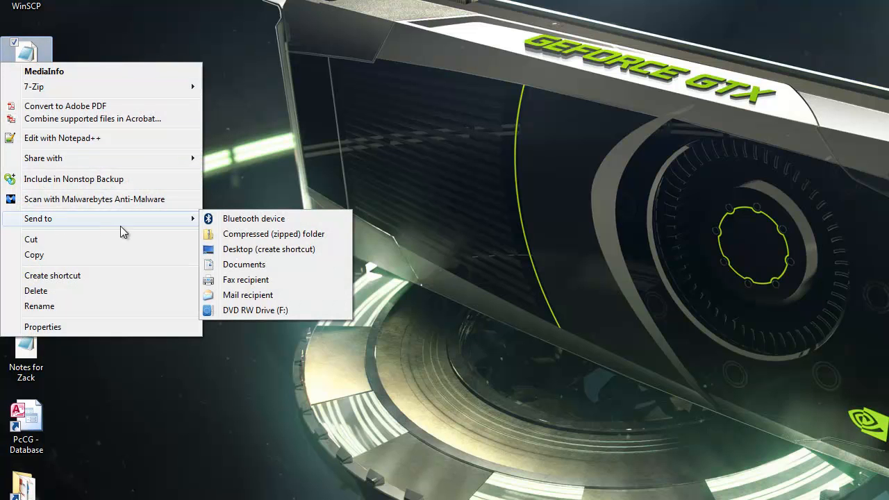
left_click(290, 239)
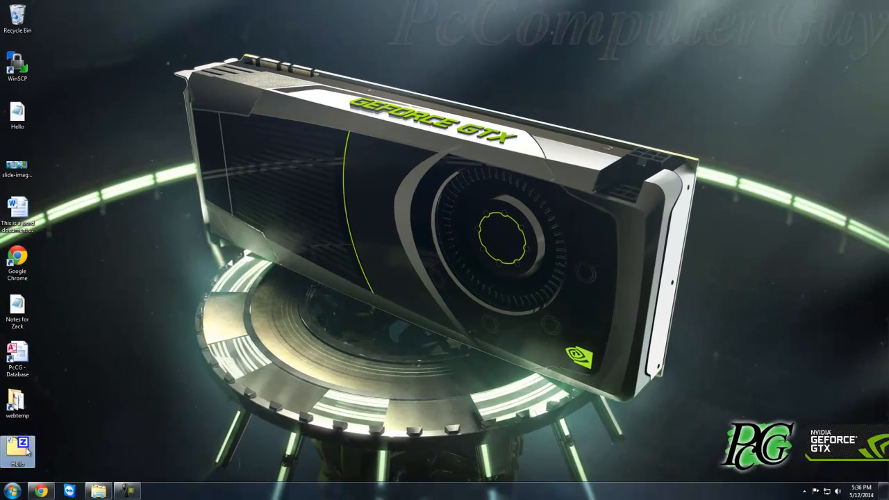
Step: Move the new Hello zip archive to the open area of the desktop, away from the other icons
left_click_drag(17, 453, 214, 206)
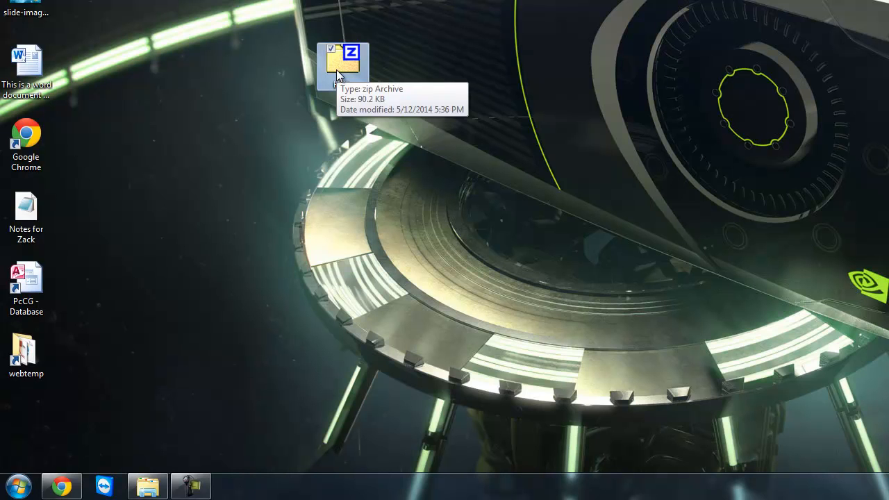
right_click(336, 70)
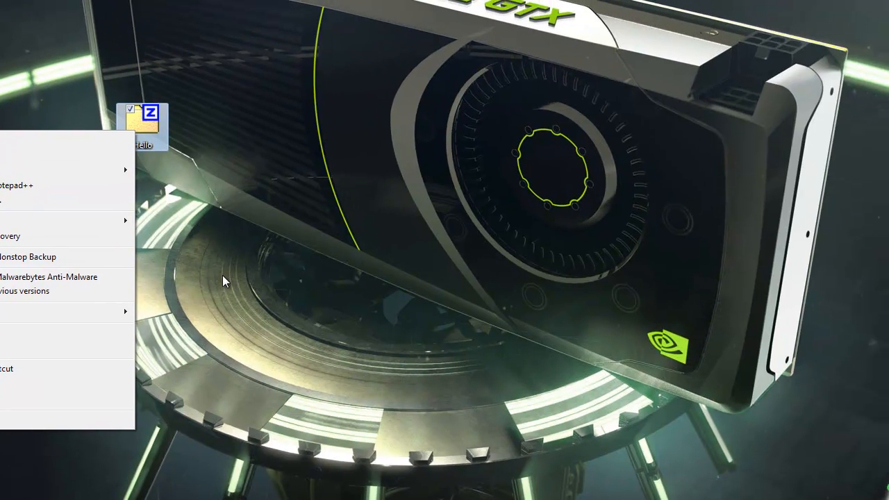
left_click(359, 233)
left_click_drag(278, 65, 275, 27)
left_click_drag(137, 69, 137, 67)
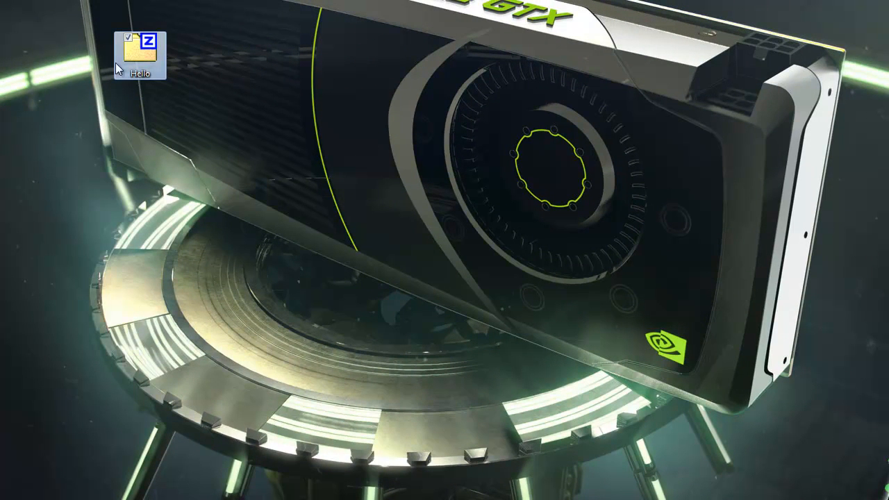
left_click(61, 83)
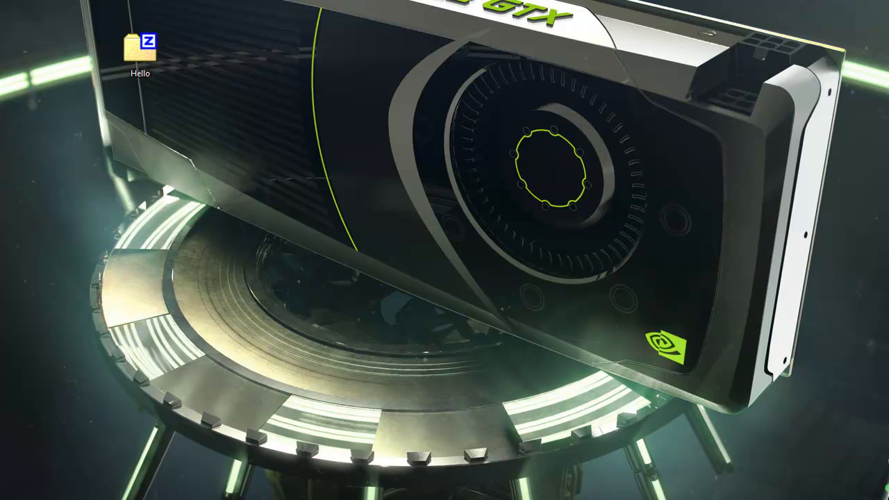
Step: Examine which programs are offered for opening Hello.zip, and leave without choosing one
right_click(145, 59)
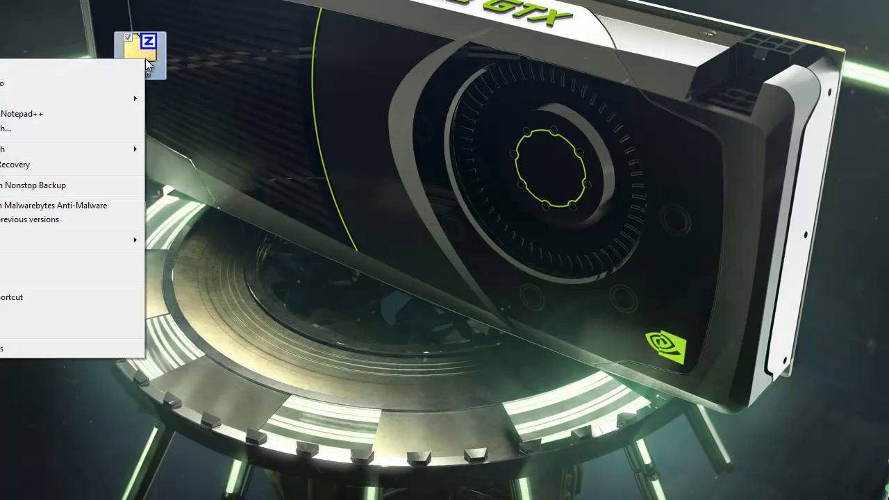
mouse_move(62, 241)
left_click(44, 127)
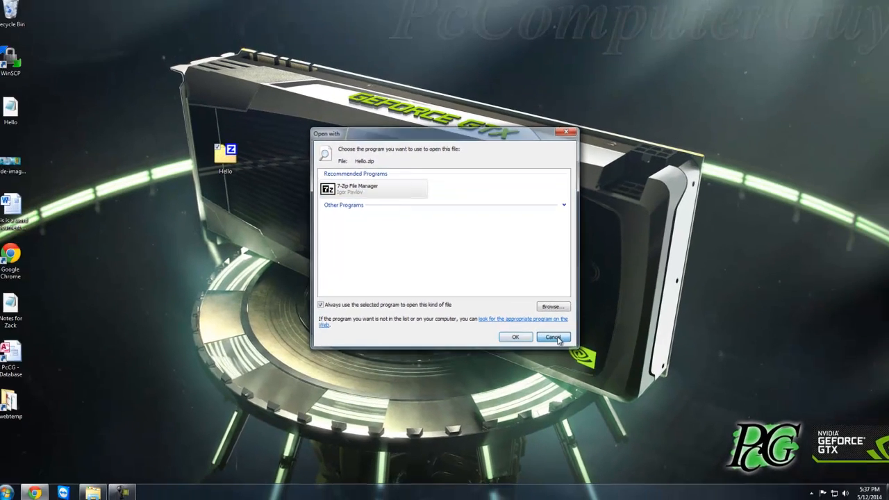
left_click(556, 338)
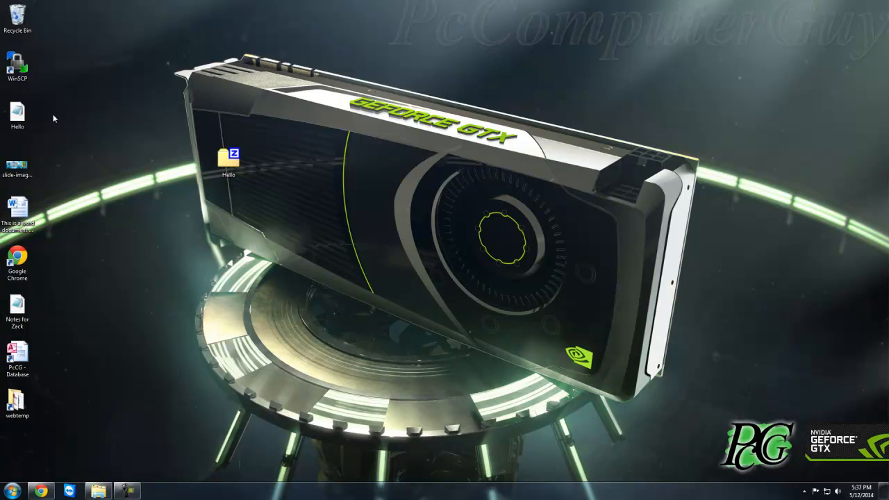
Step: Delete the Hello zip archive from the desktop
left_click_drag(52, 106, 246, 182)
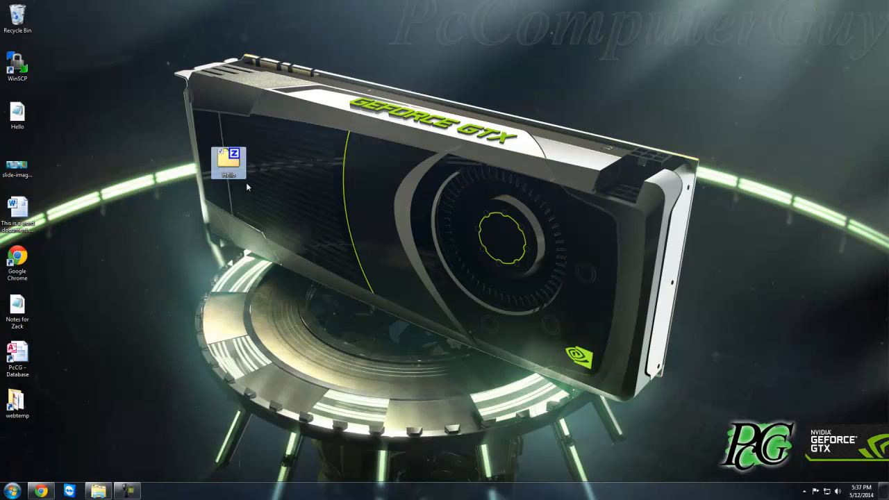
key("Delete")
key("Return")
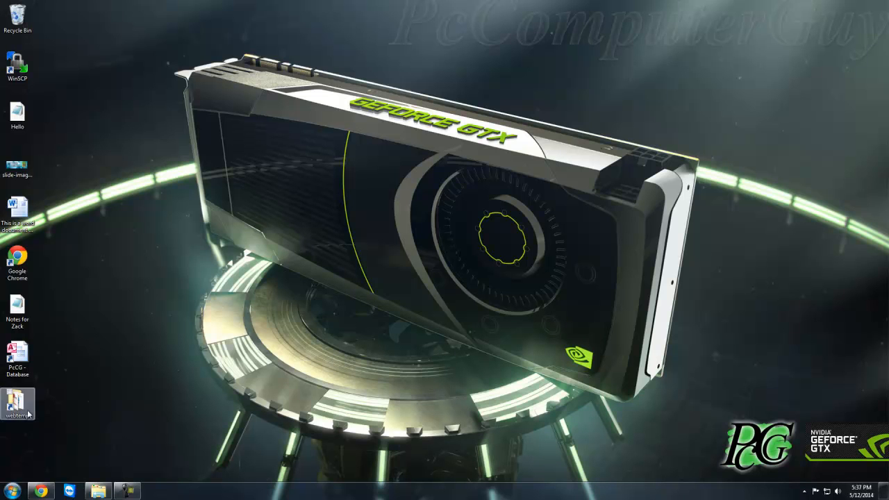
Step: In Chrome, search Google for 7zip, visit the 7-zip.org site to view its 64-bit Windows download, and minimize the browser
left_click(42, 491)
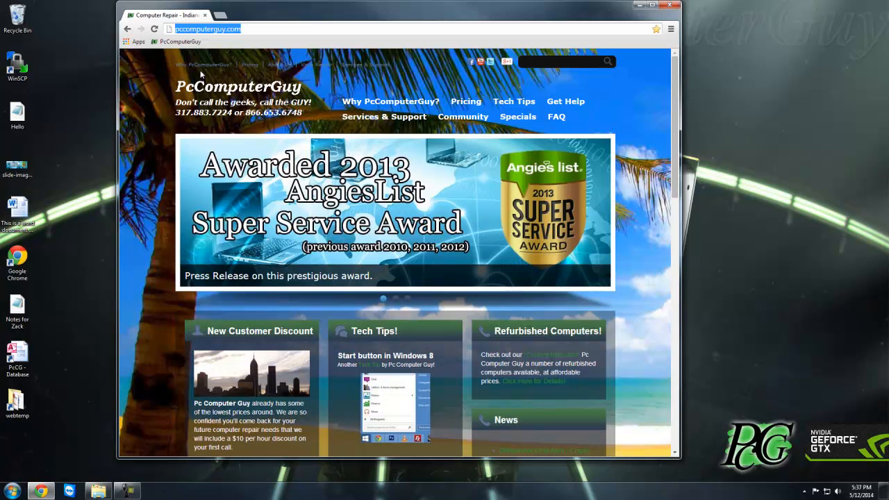
type("google")
key("Return")
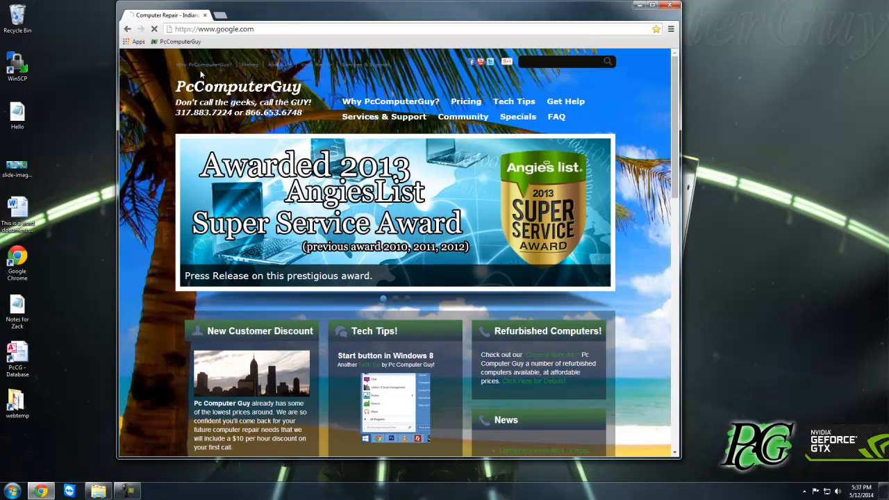
type("7zip")
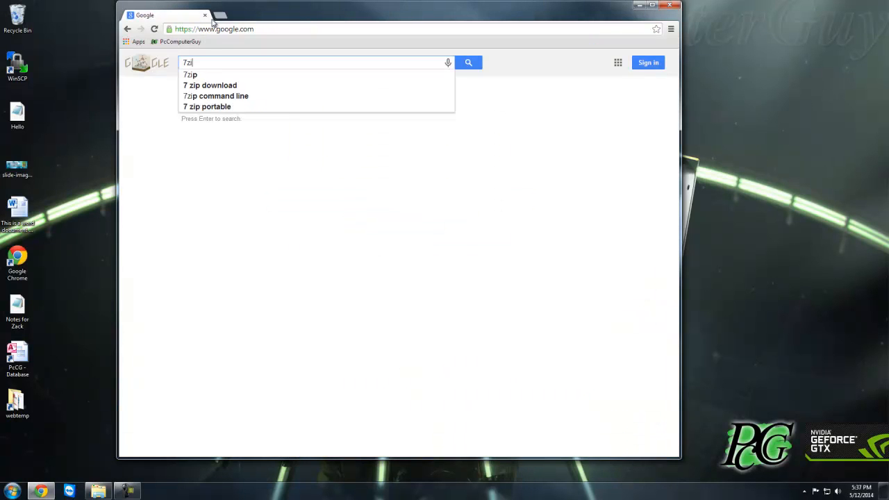
key("Return")
left_click(187, 135)
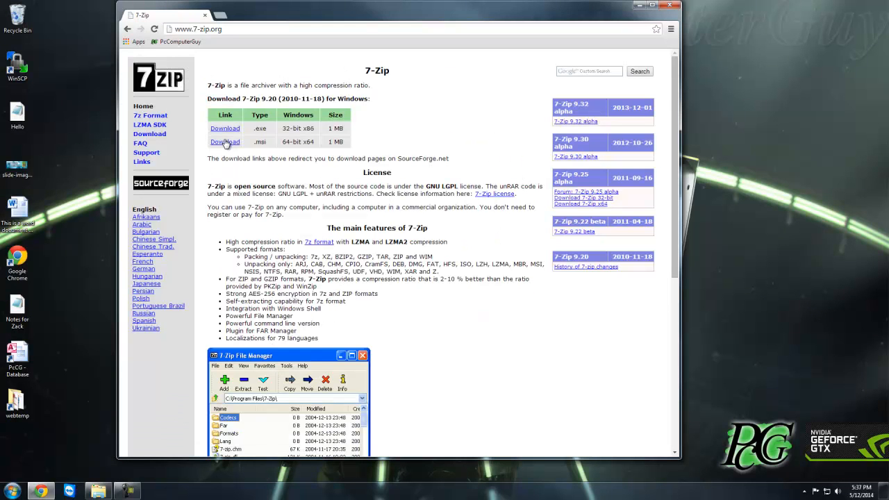
double_click(298, 142)
left_click(638, 6)
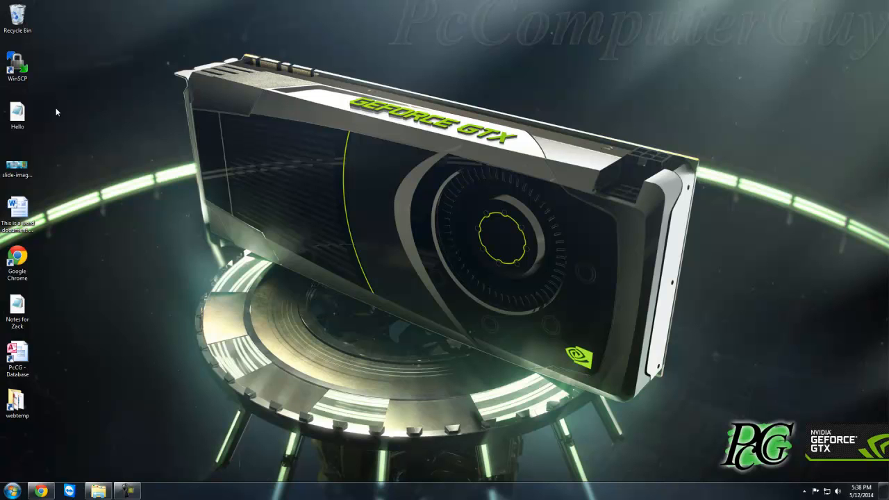
Step: Compress the Hello, slide-image and Word document files with 7-Zip into Desktop.zip, and move the archive to the open desktop area
left_click_drag(50, 120, 3, 232)
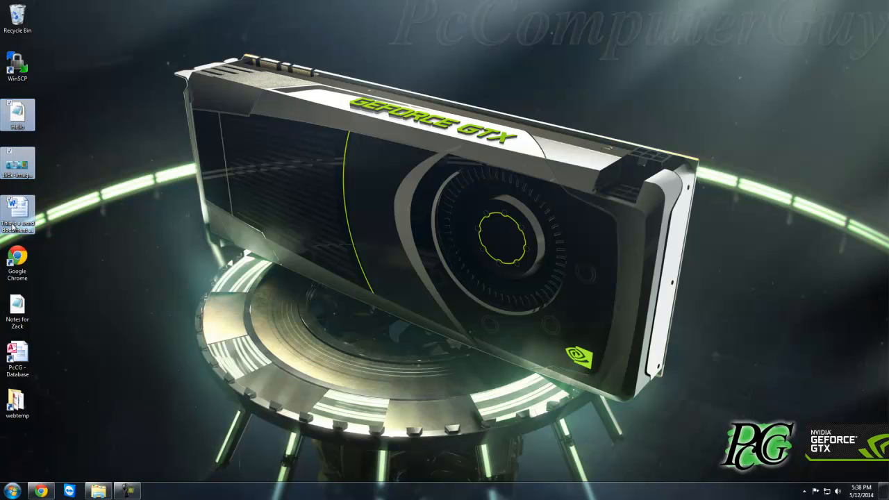
right_click(25, 119)
mouse_move(29, 134)
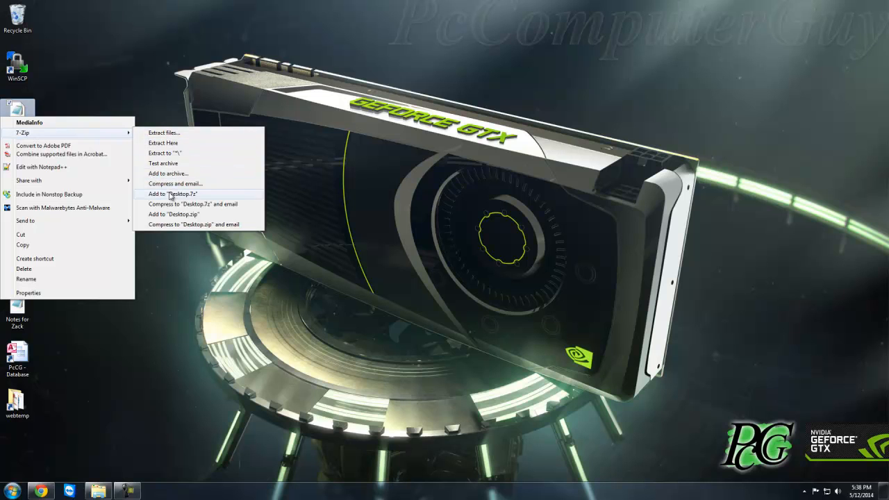
left_click(212, 216)
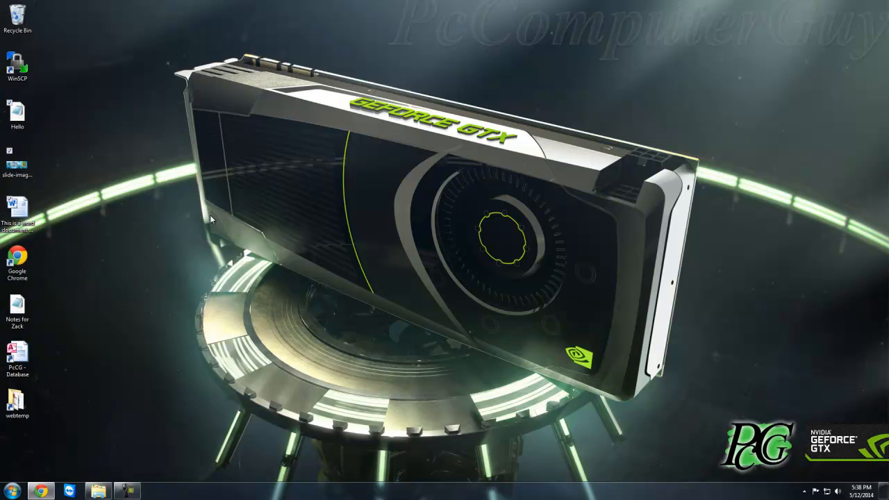
left_click_drag(19, 446, 299, 161)
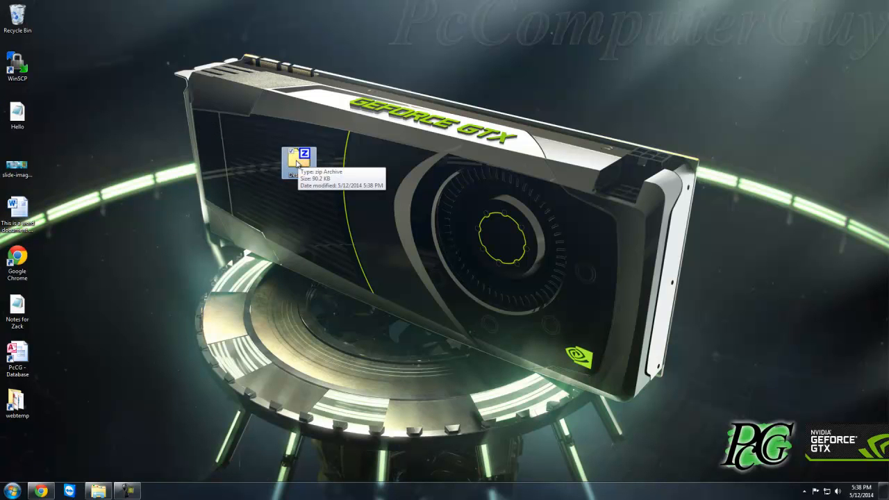
Step: Move the original Hello, slide-image and Word document files to the Recycle Bin
left_click_drag(67, 106, 3, 209)
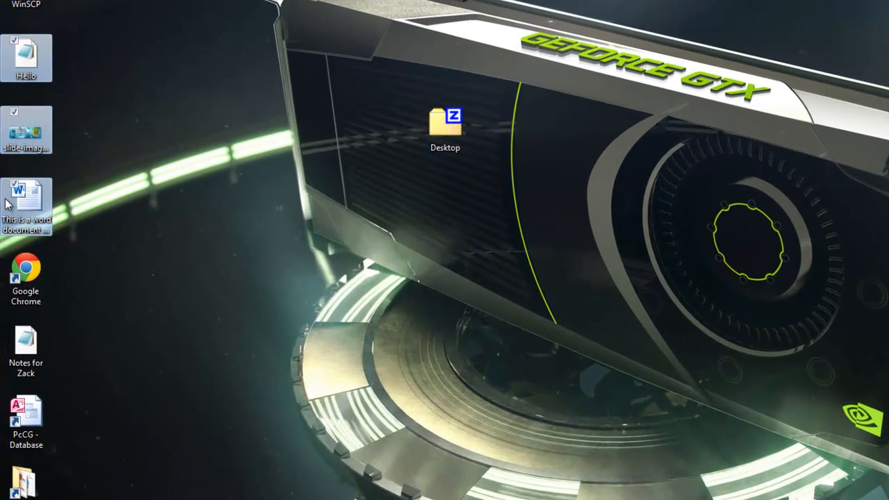
key("Delete")
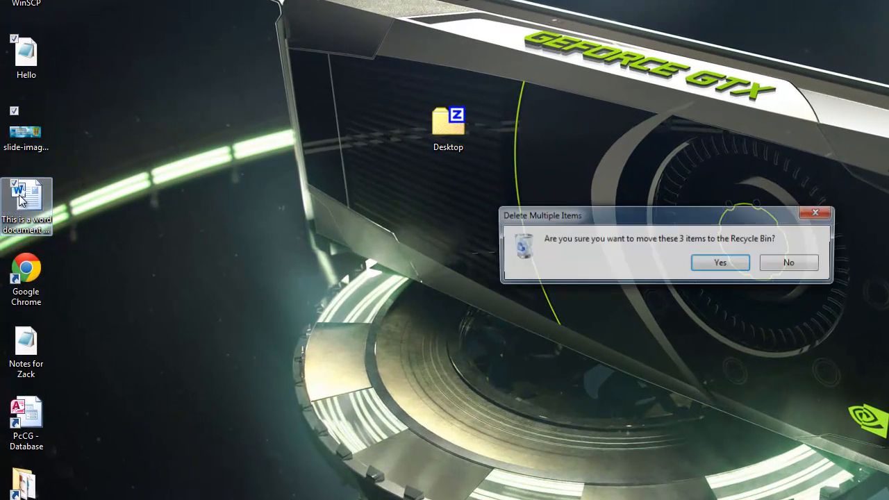
key("Return")
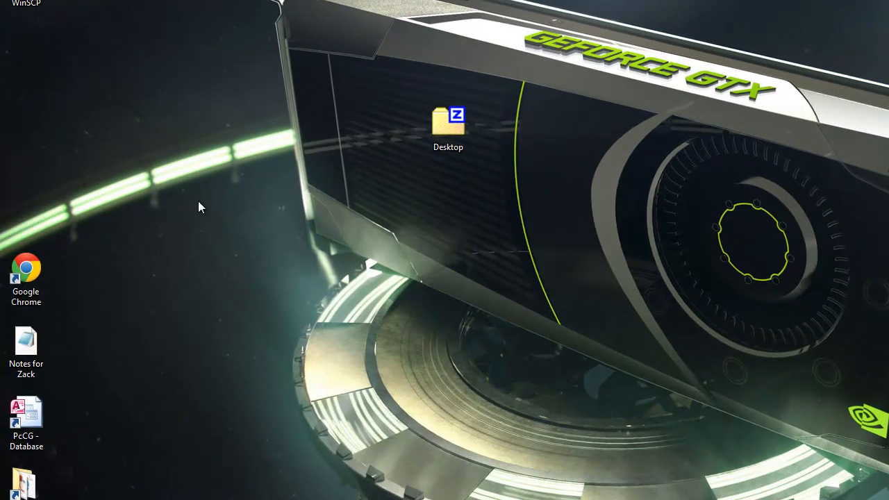
Step: Open the Desktop.zip archive in 7-Zip and examine the list of files it contains
double_click(442, 129)
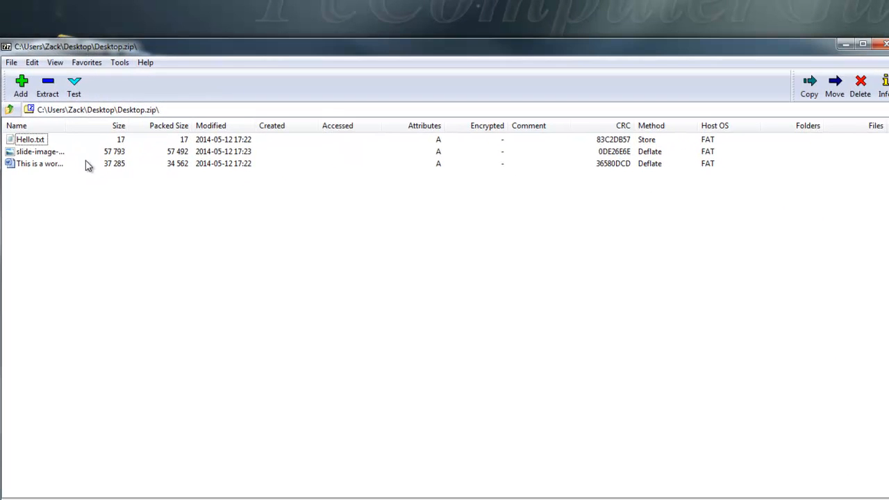
left_click(885, 44)
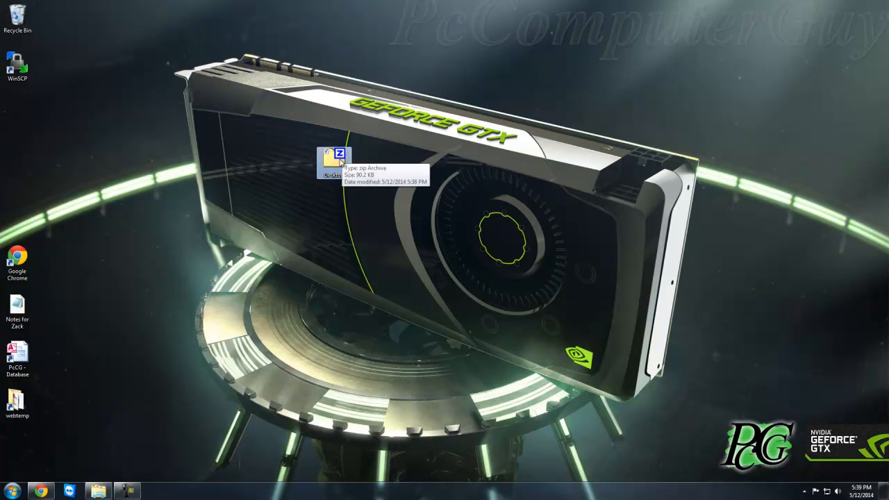
double_click(335, 159)
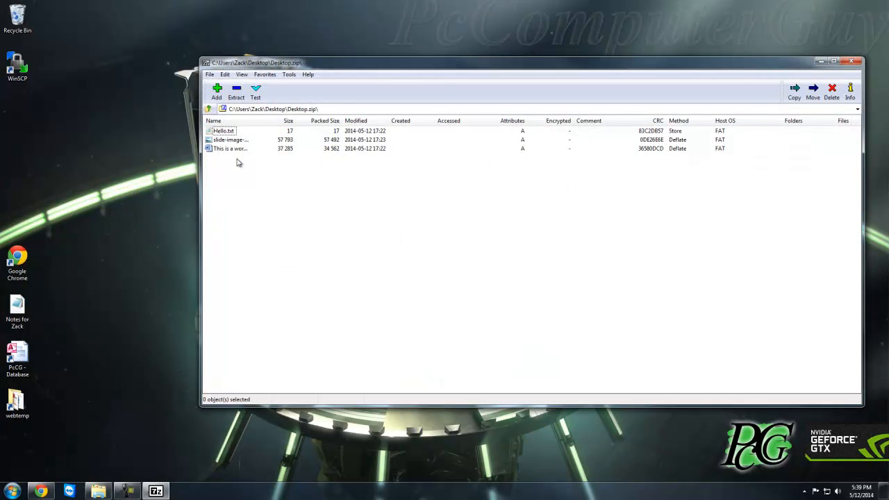
left_click(851, 61)
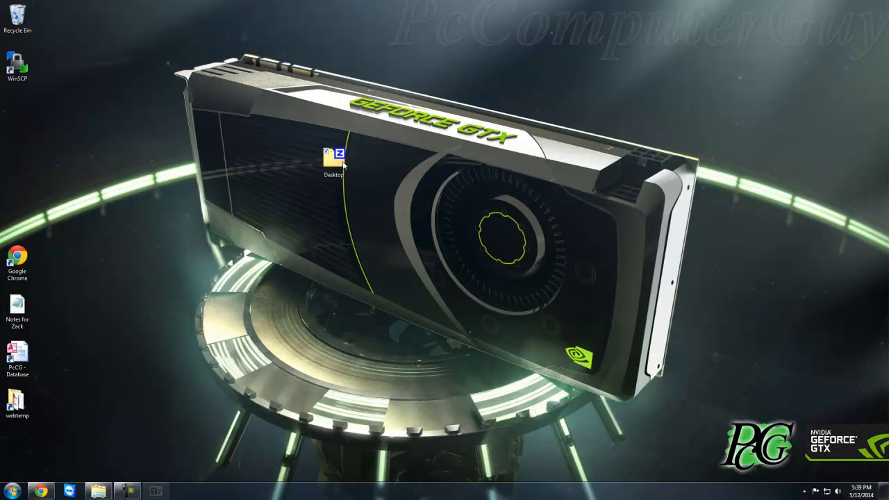
double_click(343, 163)
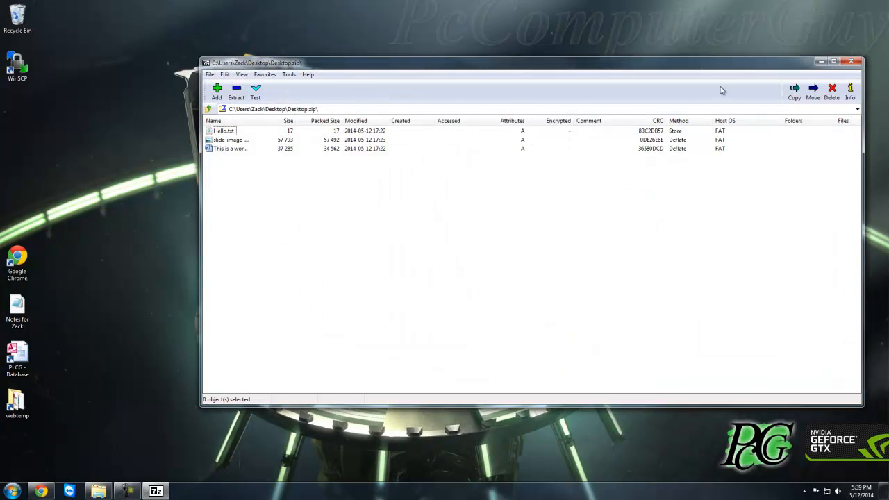
Step: Extract the Hello, slide-image and Word document files from Desktop.zip onto the desktop, and close the archive window
left_click_drag(234, 175, 221, 133)
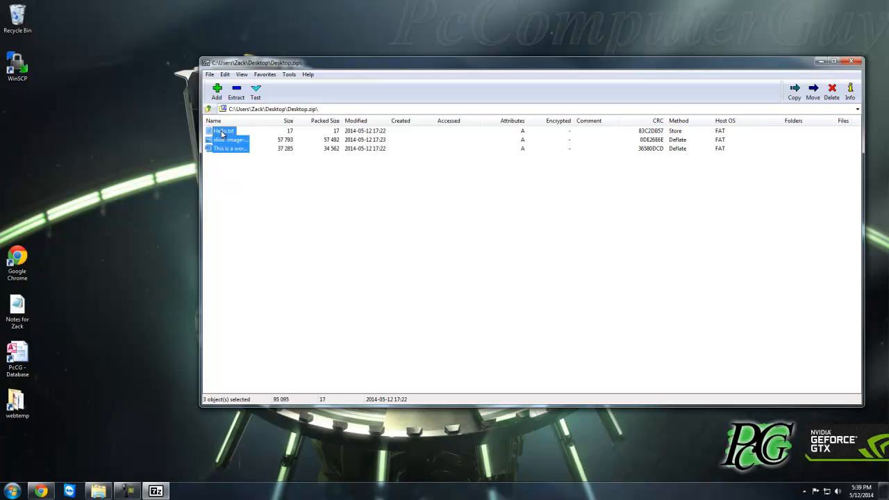
left_click_drag(68, 138, 49, 134)
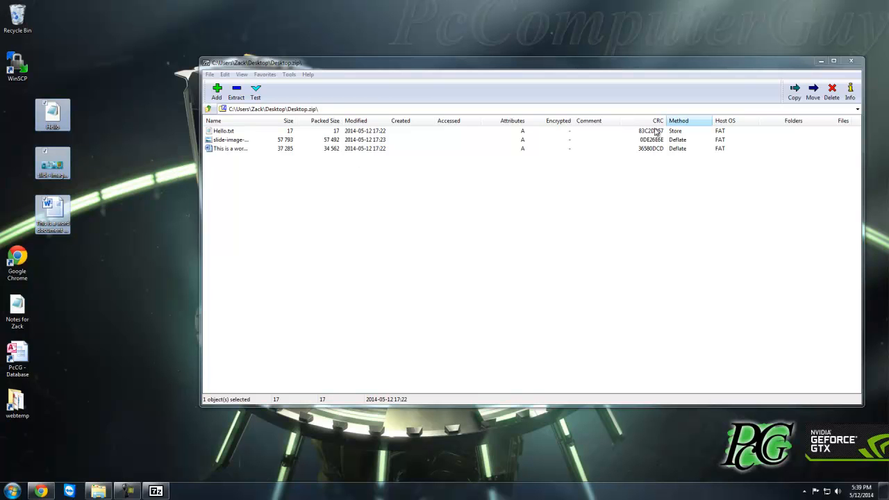
left_click(850, 61)
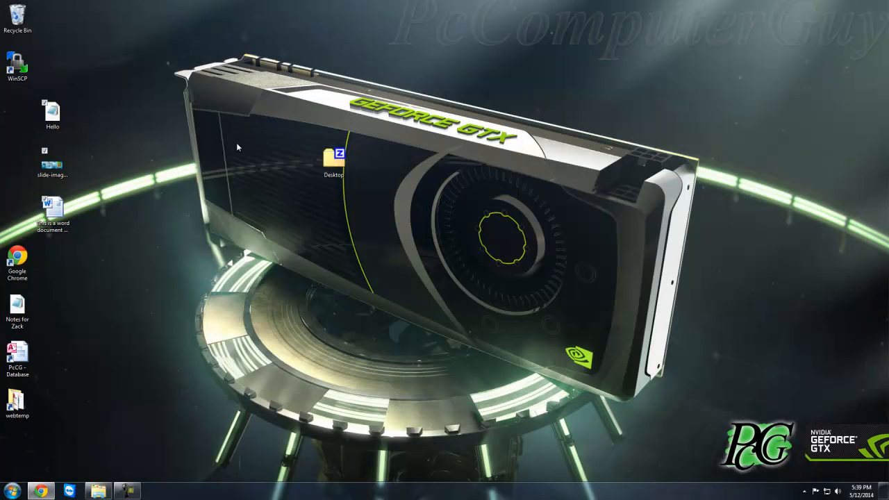
Step: Delete the extracted Hello, slide-image and Word document files from the desktop
left_click_drag(135, 99, 50, 245)
key("Delete")
key("Return")
Step: Open Desktop.zip, add a copy of the Notes file from the desktop to the archive, and close the archive window
double_click(339, 169)
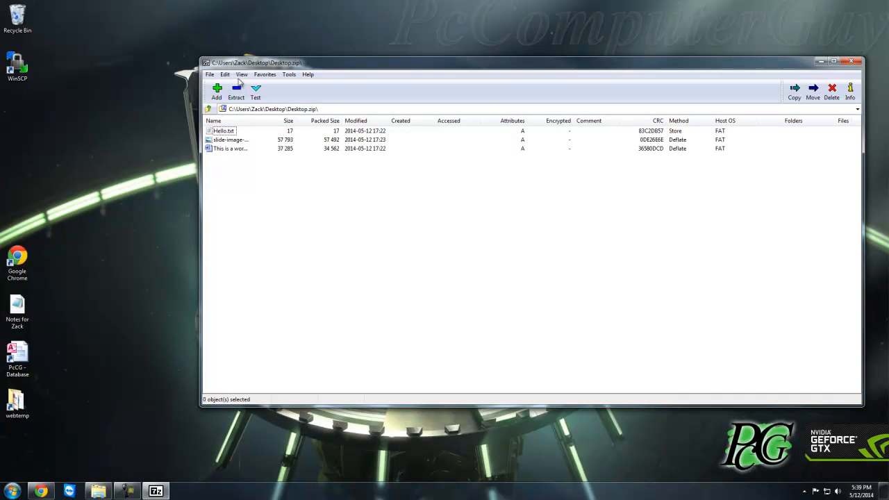
left_click_drag(295, 48, 299, 32)
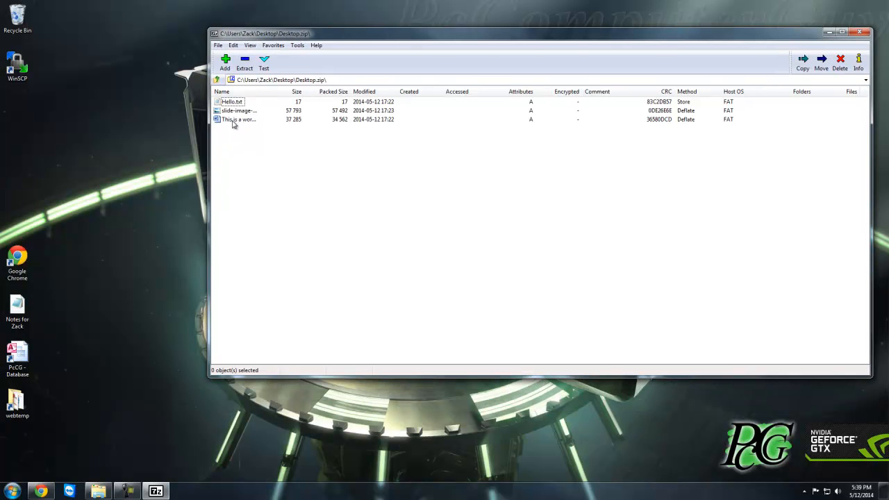
left_click_drag(25, 306, 279, 193)
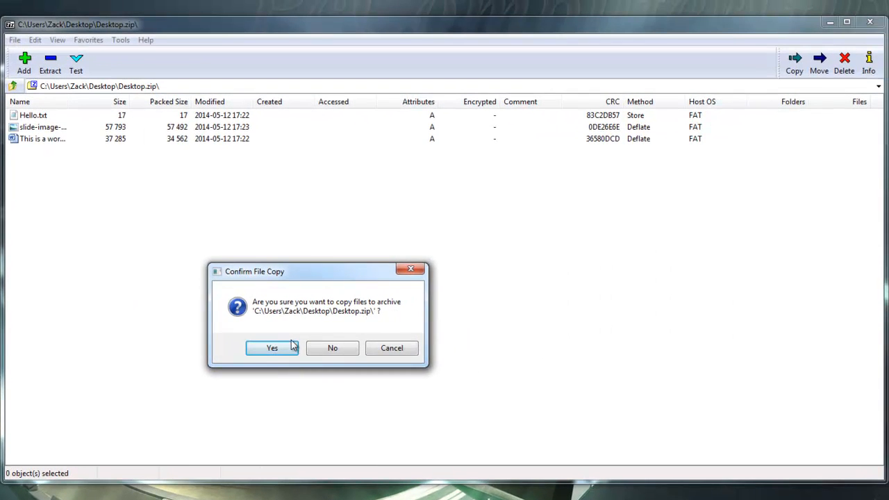
left_click(270, 349)
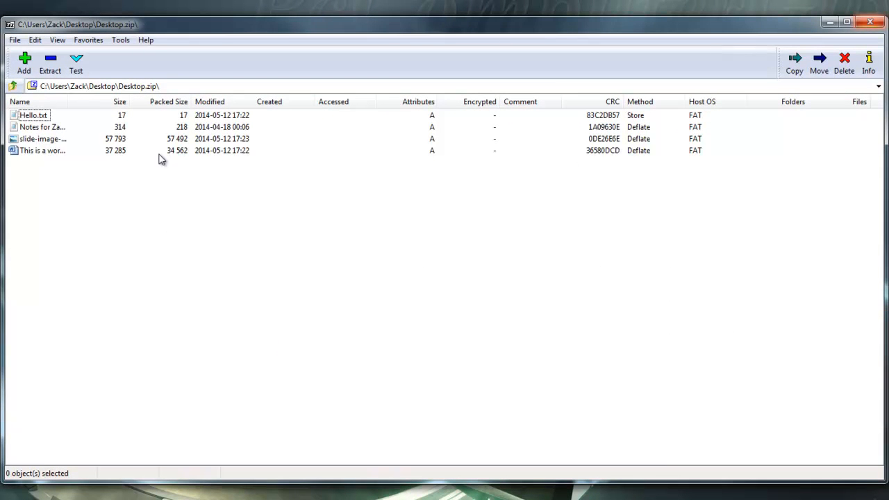
left_click(869, 23)
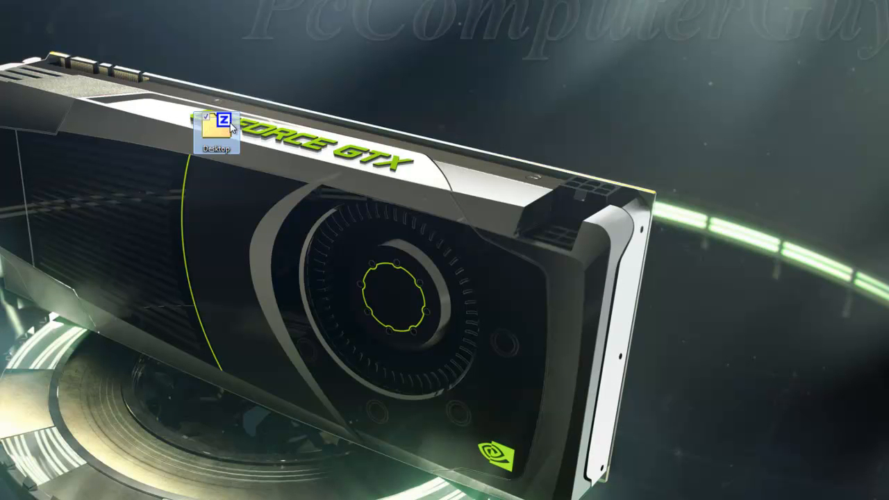
Step: Reopen Desktop.zip, extract only Hello.txt to an open area of the desktop, and close the archive window
double_click(225, 132)
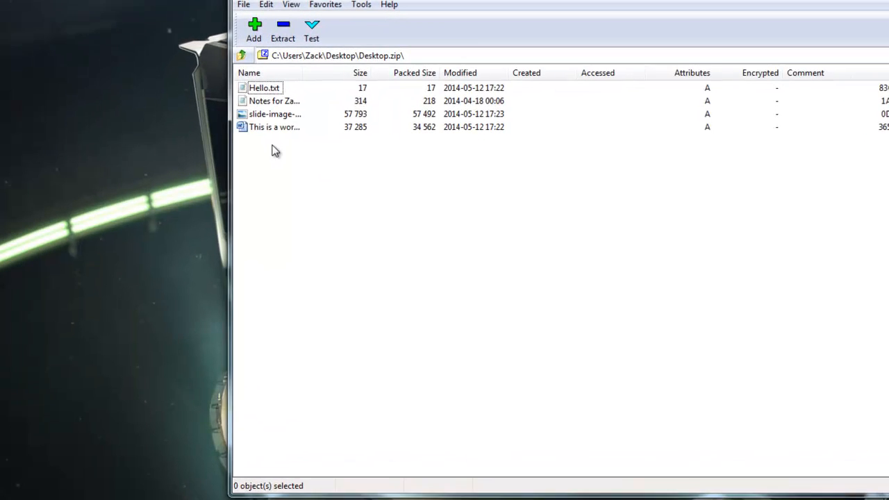
left_click_drag(46, 173, 33, 135)
left_click_drag(291, 108, 319, 144)
left_click(320, 146)
left_click_drag(293, 86, 107, 134)
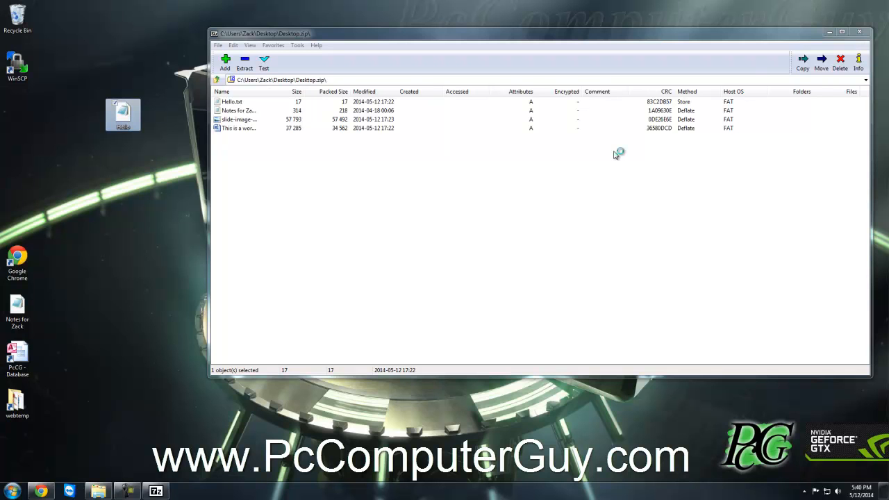
left_click(859, 35)
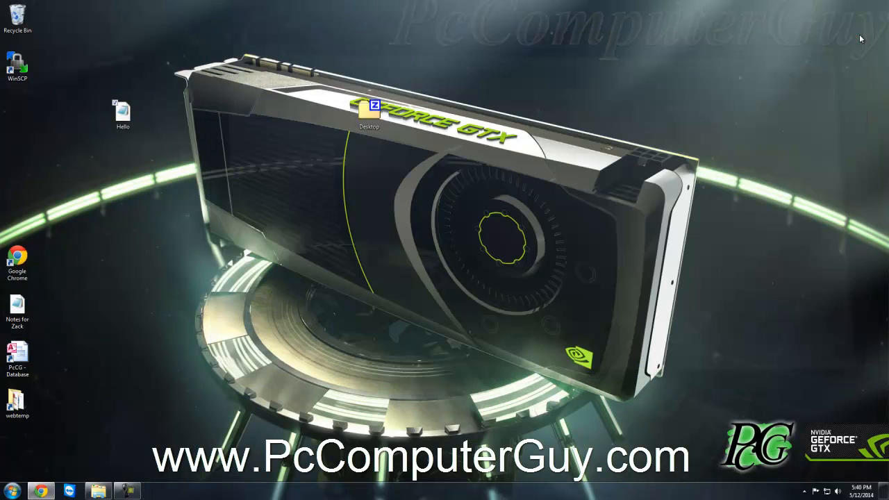